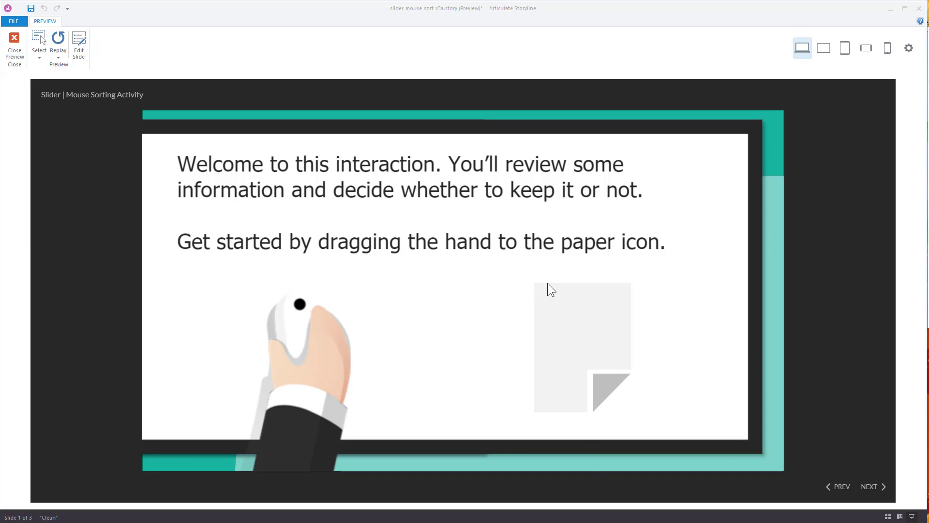
Restart the project preview and move ahead to the wooden-board bonus slide.
{"action": "left_click", "coordinate": [63, 56]}
{"action": "left_click", "coordinate": [69, 80]}
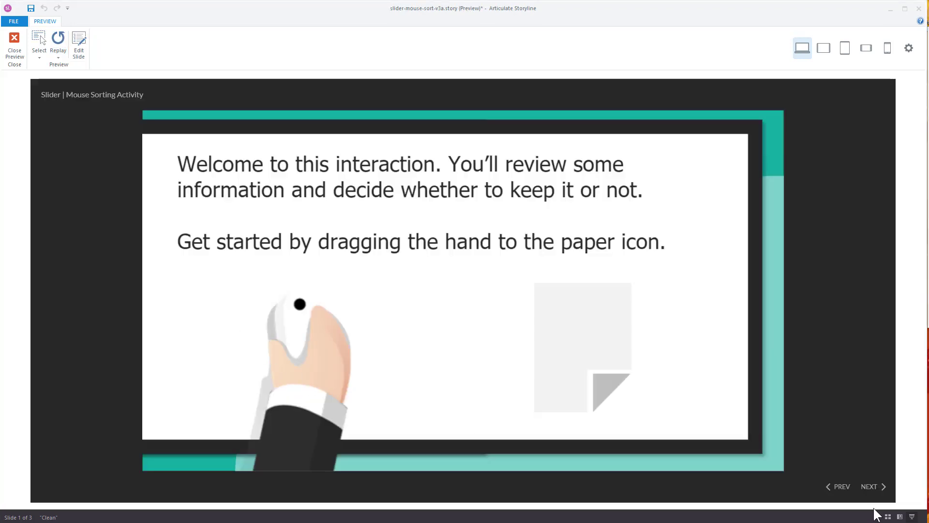
{"action": "left_click", "coordinate": [871, 487]}
{"action": "left_click", "coordinate": [869, 487]}
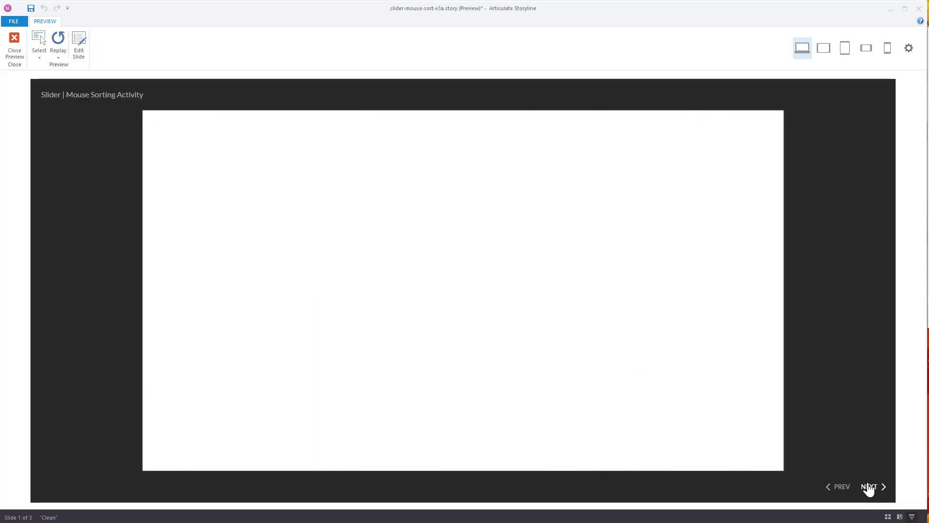
{"action": "left_click", "coordinate": [840, 487]}
Try the hand slider, go back to Welcome, and drag the hand onto the paper icon.
{"action": "left_click_drag", "start_coordinate": [622, 423], "coordinate": [369, 369]}
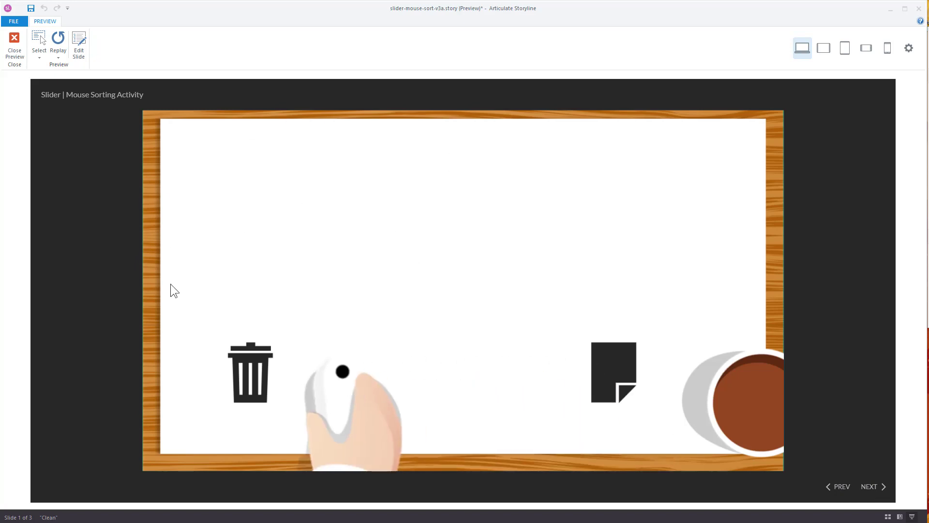
{"action": "left_click_drag", "start_coordinate": [332, 409], "coordinate": [511, 429]}
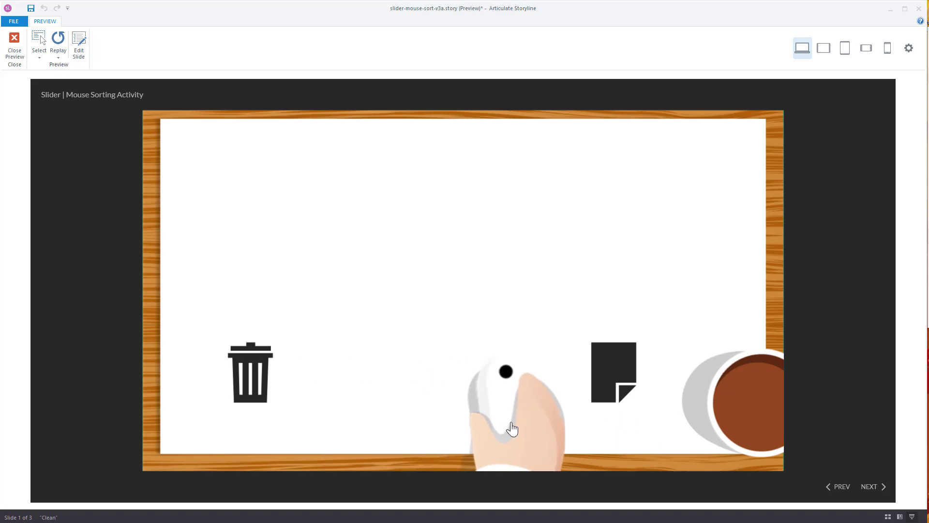
{"action": "left_click", "coordinate": [838, 487]}
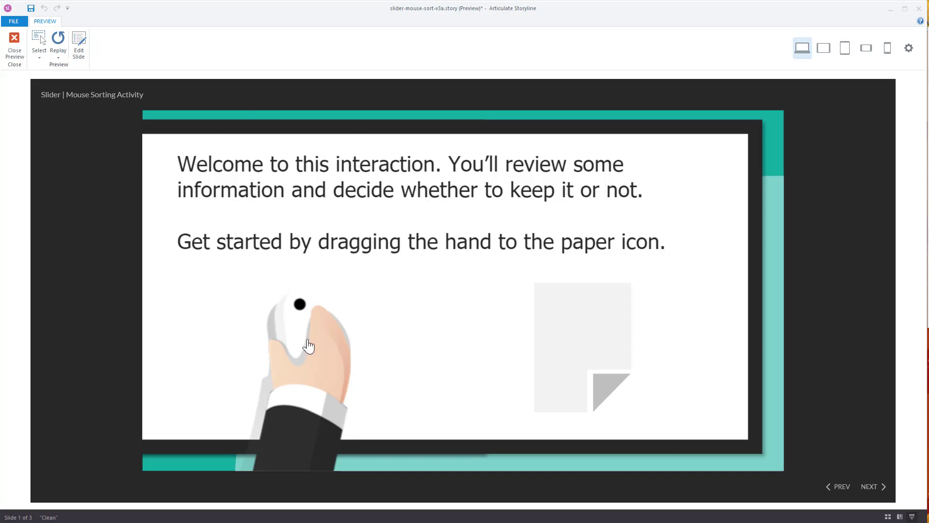
{"action": "mouse_move", "coordinate": [305, 353]}
{"action": "left_mouse_down"}
{"action": "mouse_move", "coordinate": [445, 363]}
{"action": "mouse_move", "coordinate": [319, 364]}
{"action": "left_mouse_up"}
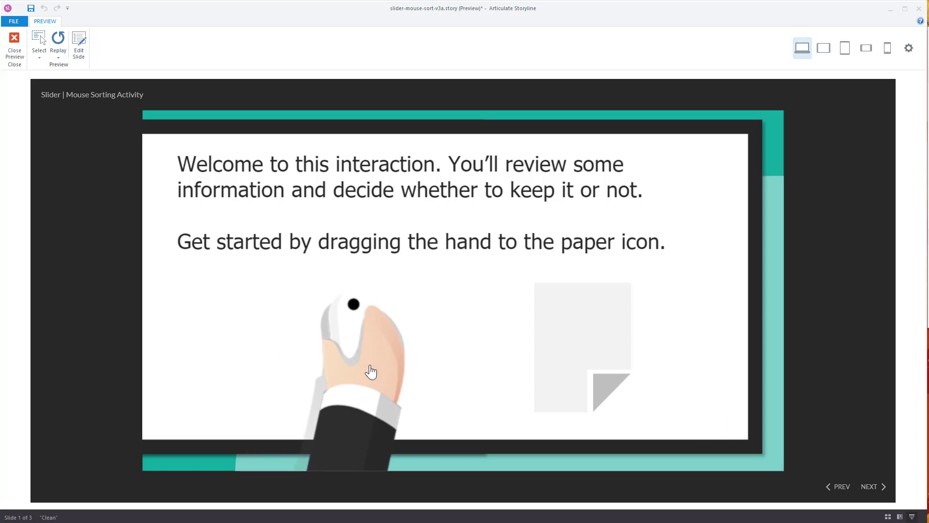
{"action": "left_click_drag", "start_coordinate": [373, 361], "coordinate": [591, 379]}
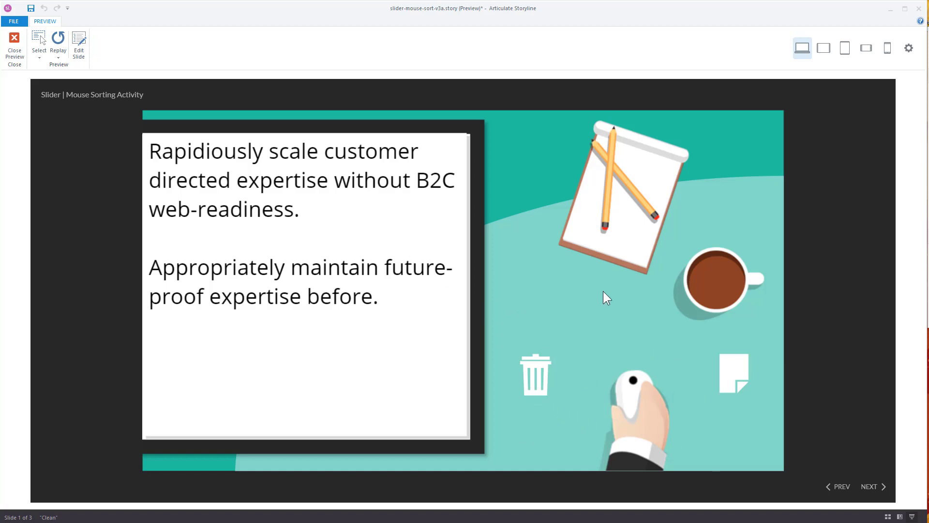
Sort the early cards, keeping one on the paper icon and trashing cards 3 and 4.
{"action": "mouse_move", "coordinate": [638, 406]}
{"action": "left_mouse_down"}
{"action": "mouse_move", "coordinate": [561, 407]}
{"action": "mouse_move", "coordinate": [629, 407]}
{"action": "left_mouse_up"}
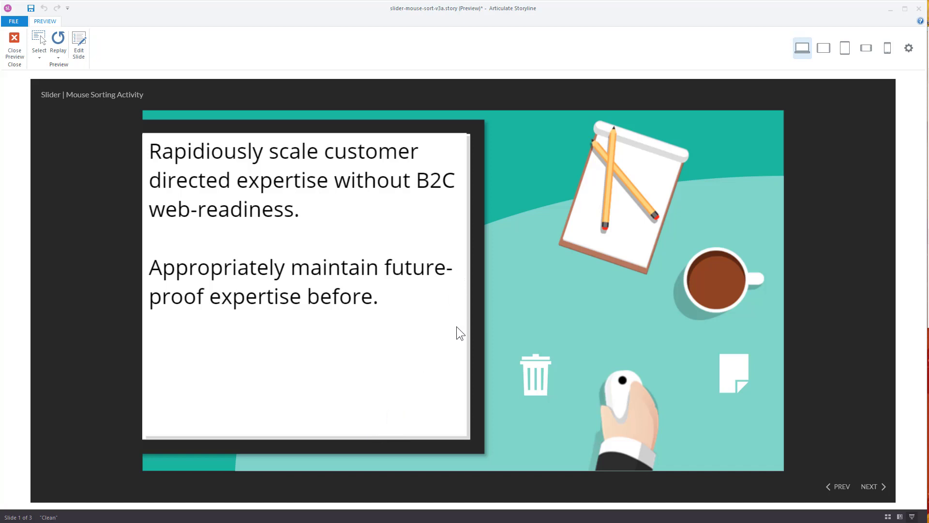
{"action": "left_click_drag", "start_coordinate": [657, 412], "coordinate": [634, 413]}
{"action": "left_click_drag", "start_coordinate": [637, 411], "coordinate": [742, 403]}
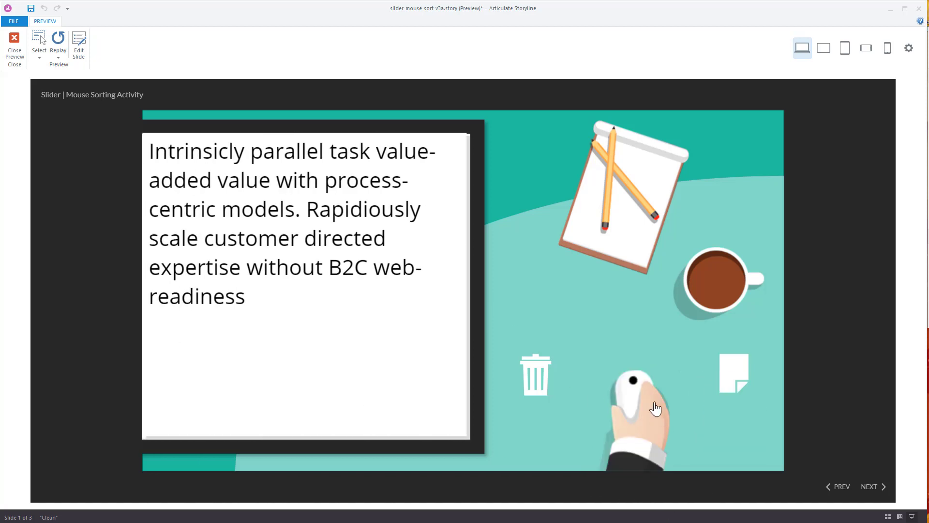
{"action": "left_click_drag", "start_coordinate": [648, 402], "coordinate": [556, 367]}
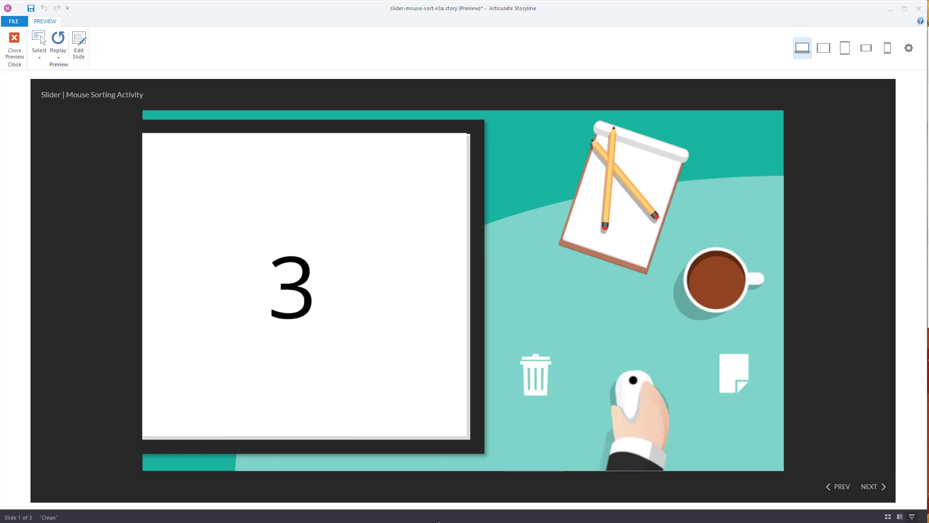
{"action": "left_click_drag", "start_coordinate": [651, 390], "coordinate": [539, 385]}
{"action": "left_click_drag", "start_coordinate": [650, 451], "coordinate": [564, 453]}
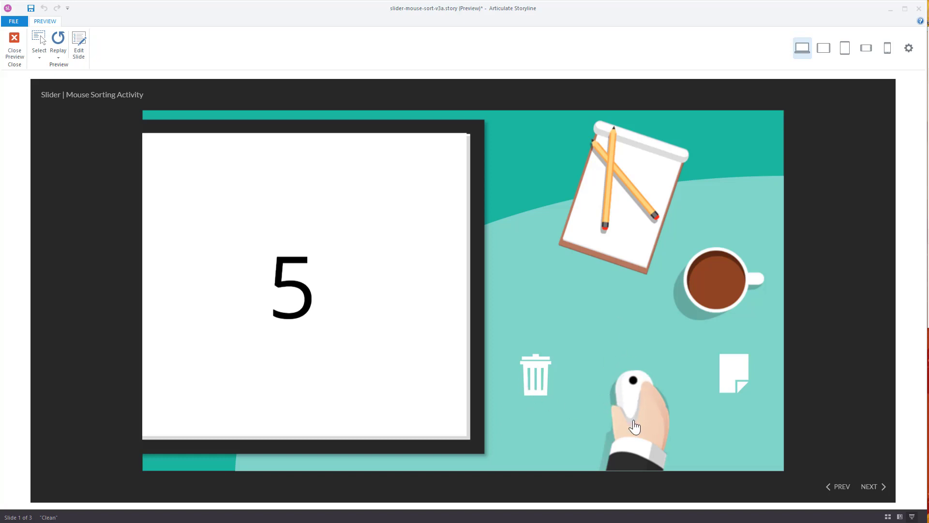
Keep the last card, choose Retry to restart the activity, and close the preview.
{"action": "left_click_drag", "start_coordinate": [629, 387], "coordinate": [728, 384]}
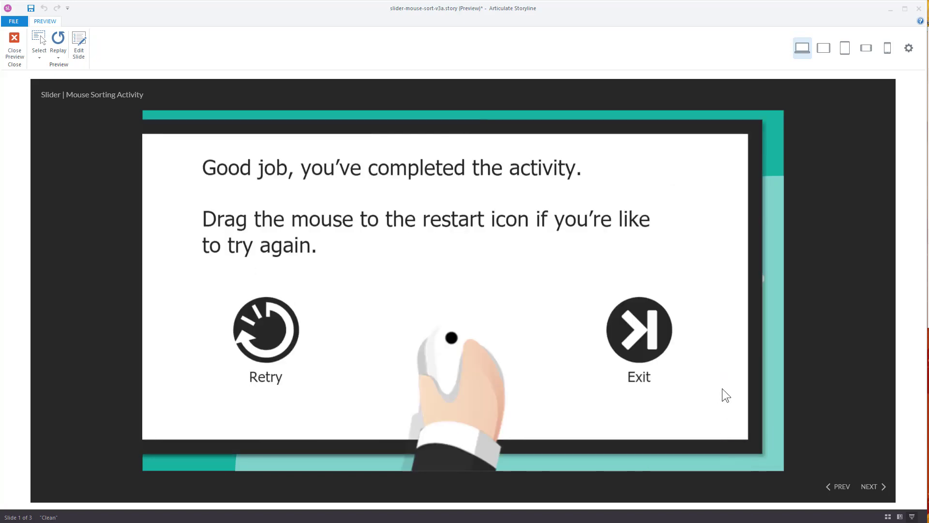
{"action": "left_click_drag", "start_coordinate": [487, 366], "coordinate": [287, 366]}
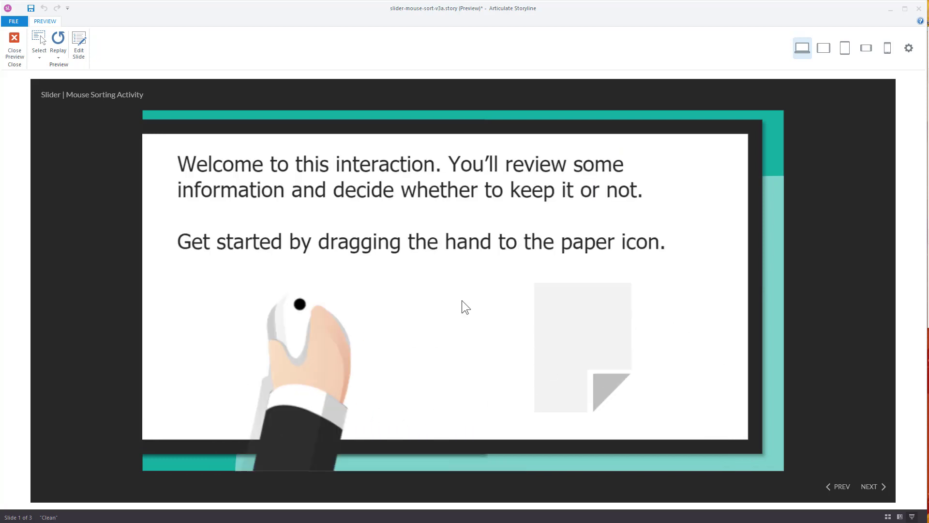
{"action": "left_click", "coordinate": [15, 46]}
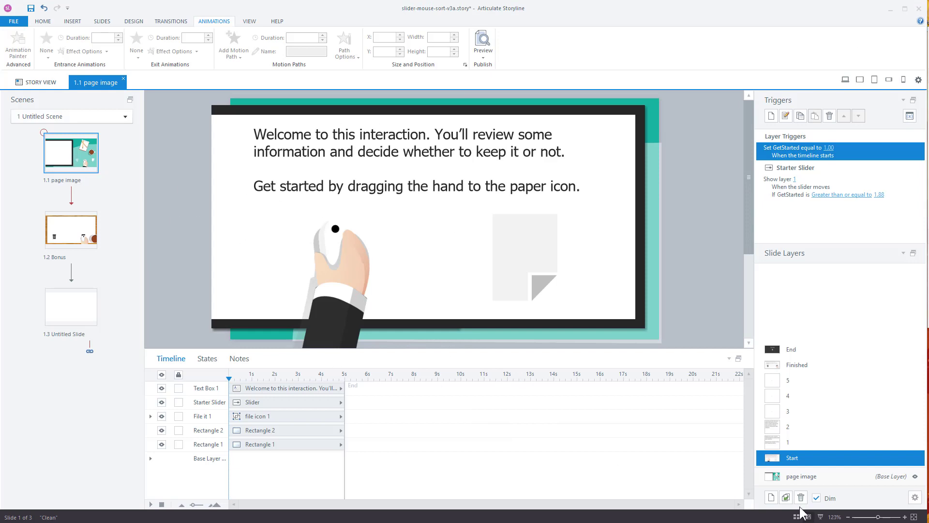
Switch to the page image base layer and select the mouse-sort slider.
{"action": "left_click", "coordinate": [813, 479]}
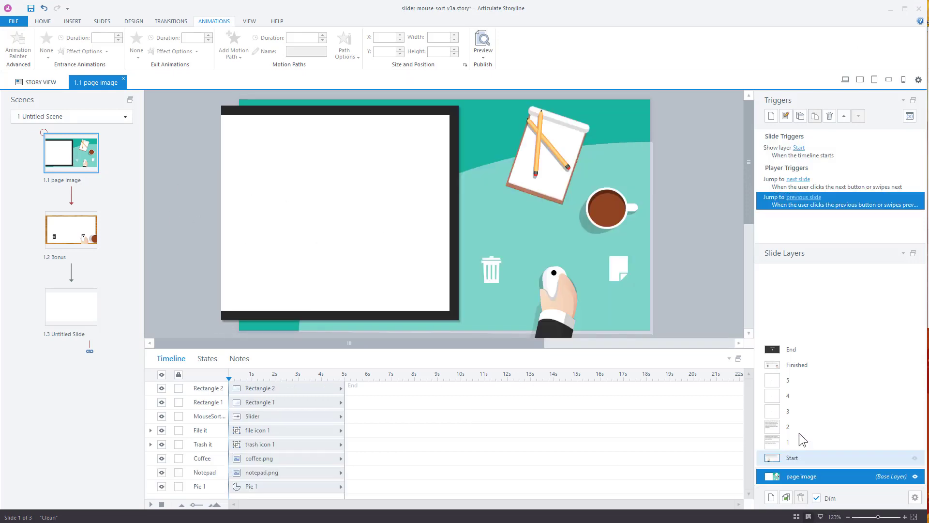
{"action": "left_click", "coordinate": [552, 286]}
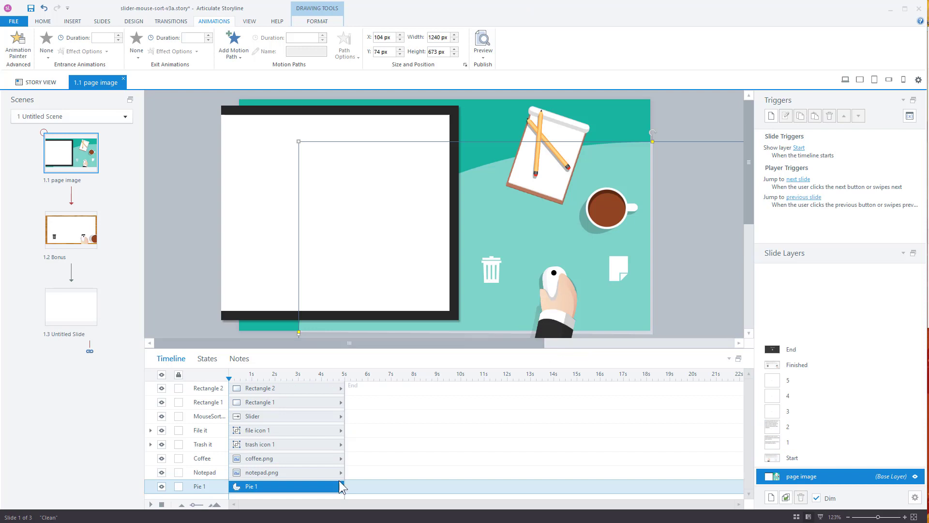
{"action": "left_click", "coordinate": [261, 417]}
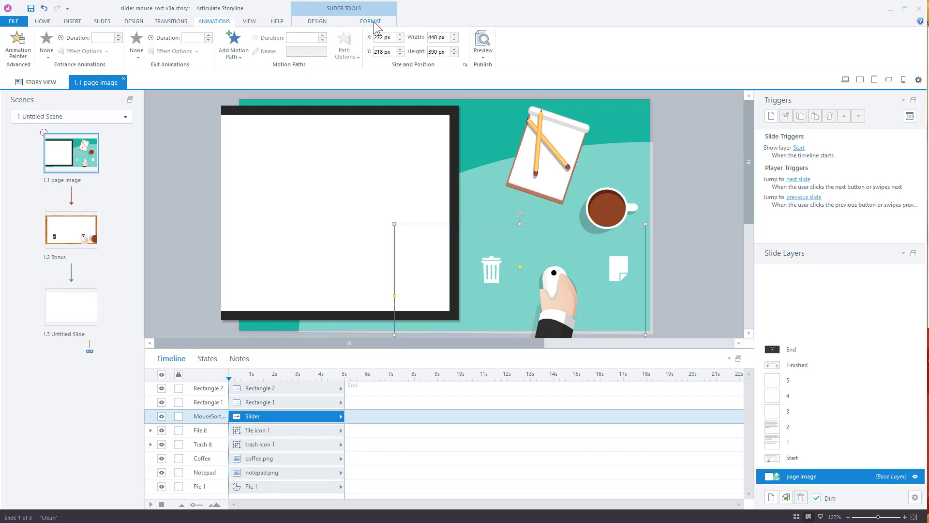
Show the slider's Design settings: variable Sort, Start 1, End 3, Initial 2, Step 0.01.
{"action": "left_click", "coordinate": [317, 22]}
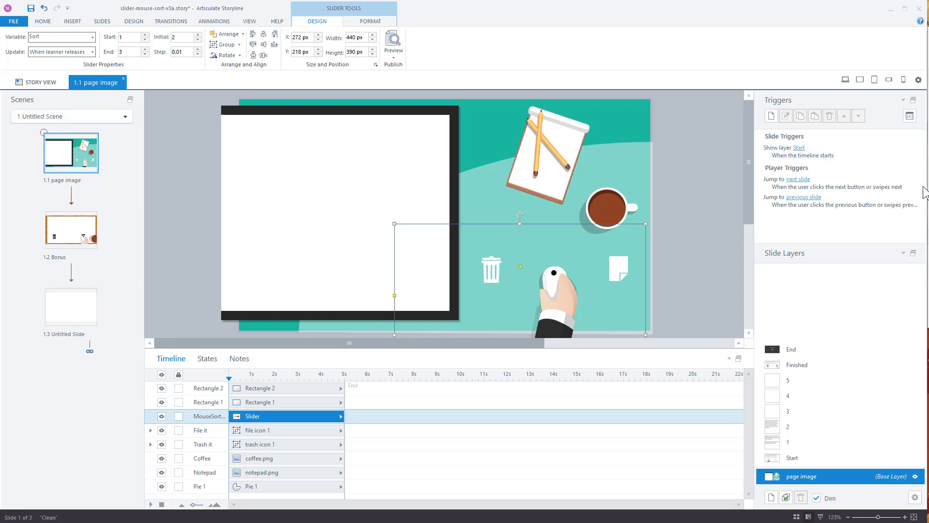
Open the Start layer and select its starter slider, bound to GetStarted, running 1 to 2.
{"action": "left_click", "coordinate": [838, 459]}
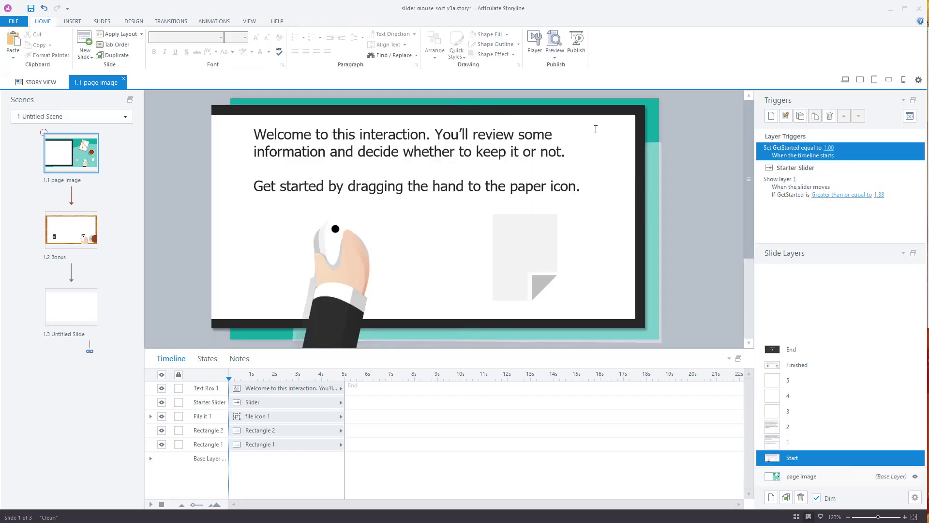
{"action": "left_click", "coordinate": [348, 287]}
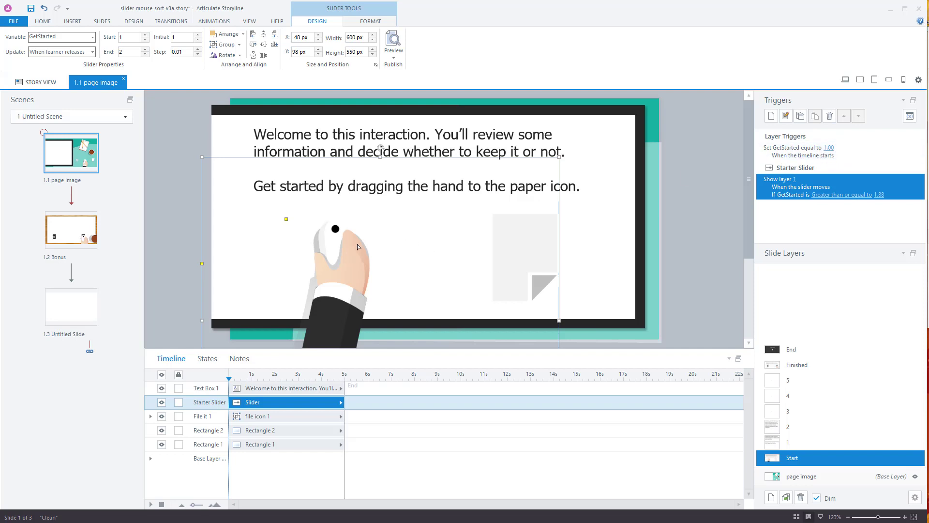
Adjust the starter slider's start and initial values, then open layer 1 to review its triggers.
{"action": "left_click", "coordinate": [135, 37]}
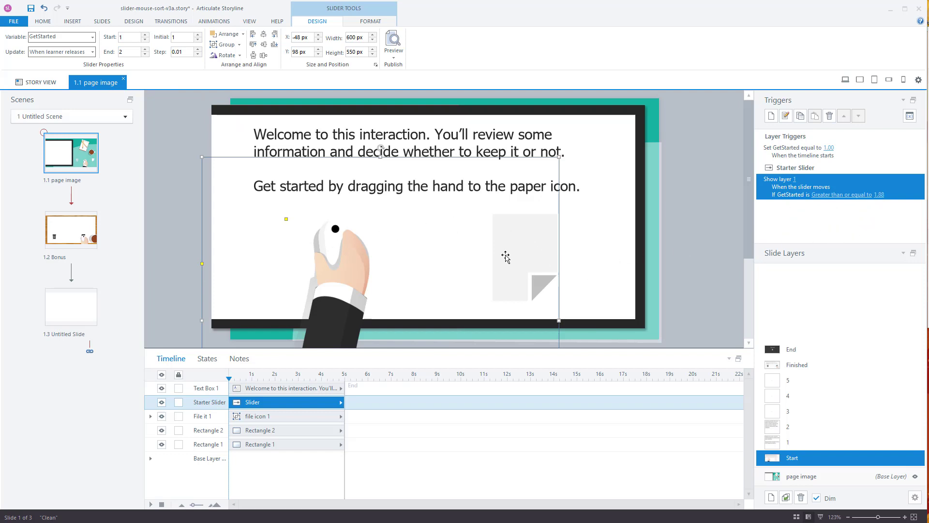
{"action": "left_click_drag", "start_coordinate": [356, 276], "coordinate": [450, 280]}
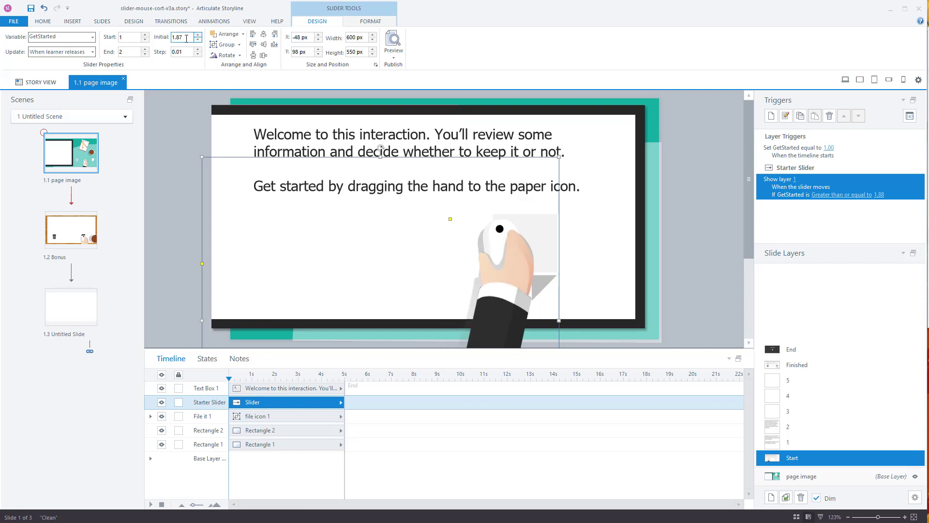
{"action": "left_click", "coordinate": [524, 275]}
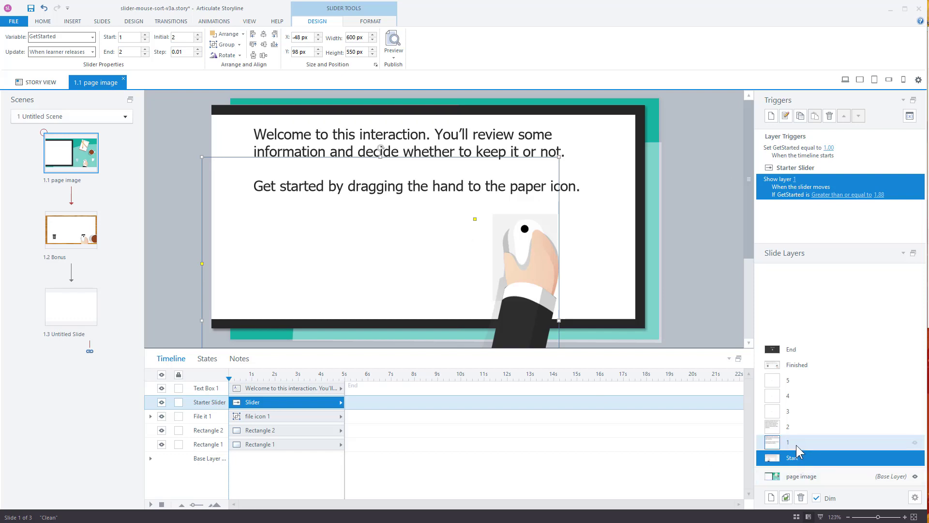
{"action": "left_click_drag", "start_coordinate": [796, 445], "coordinate": [761, 459]}
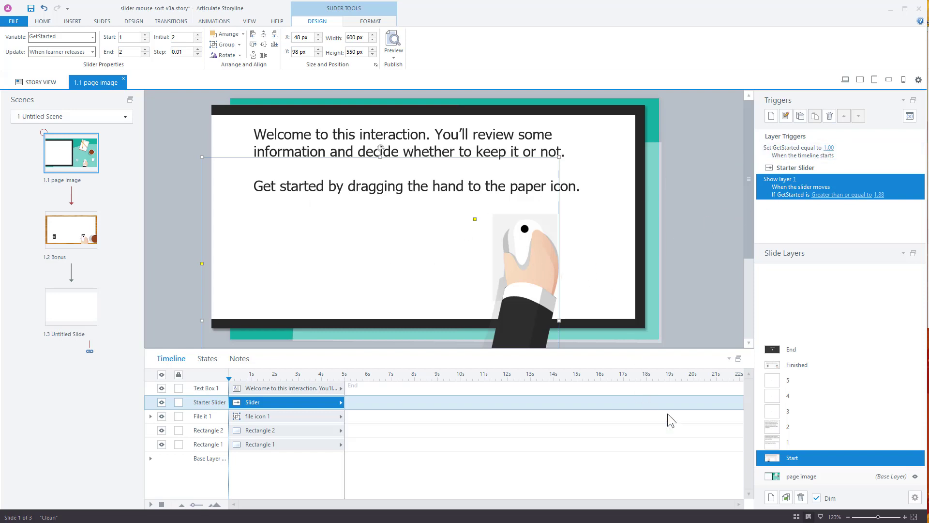
{"action": "left_click", "coordinate": [792, 443]}
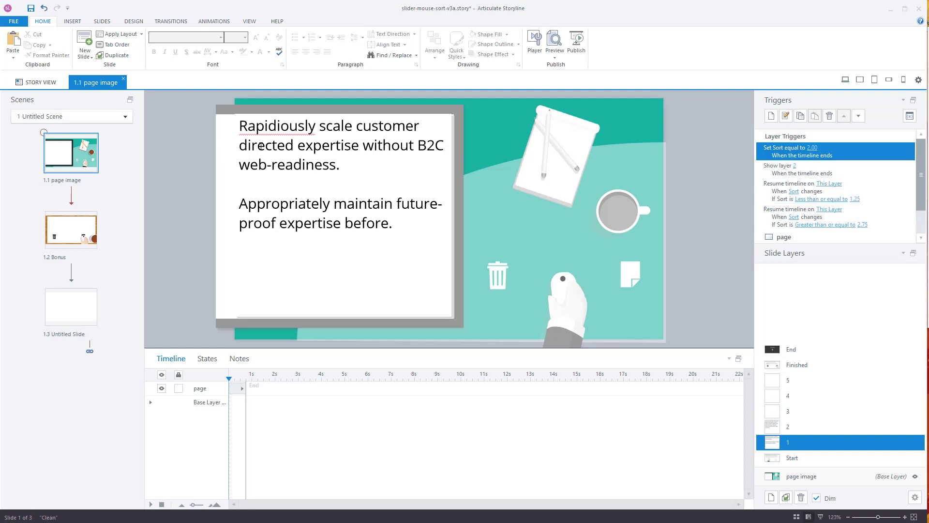
Check the Fly In entrance on layer 1's page text, then return to the page image base layer.
{"action": "left_click", "coordinate": [236, 134]}
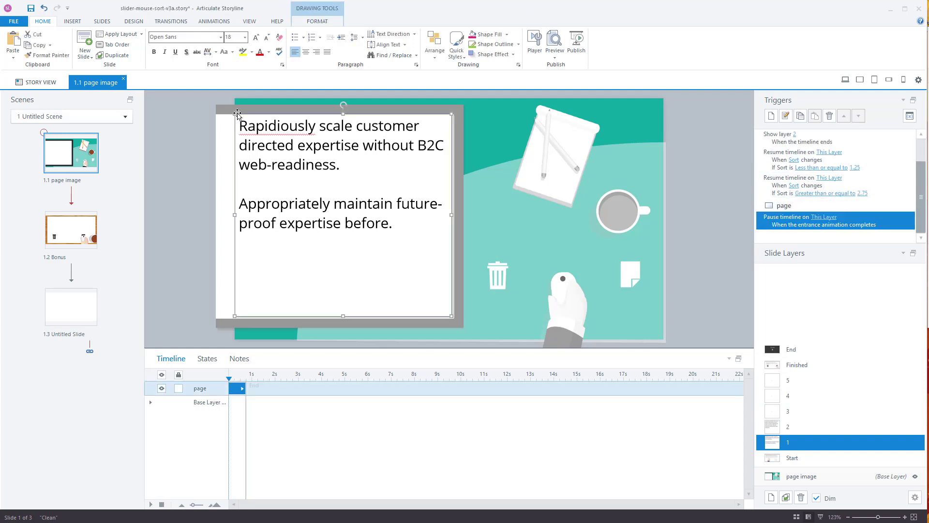
{"action": "left_click", "coordinate": [223, 24]}
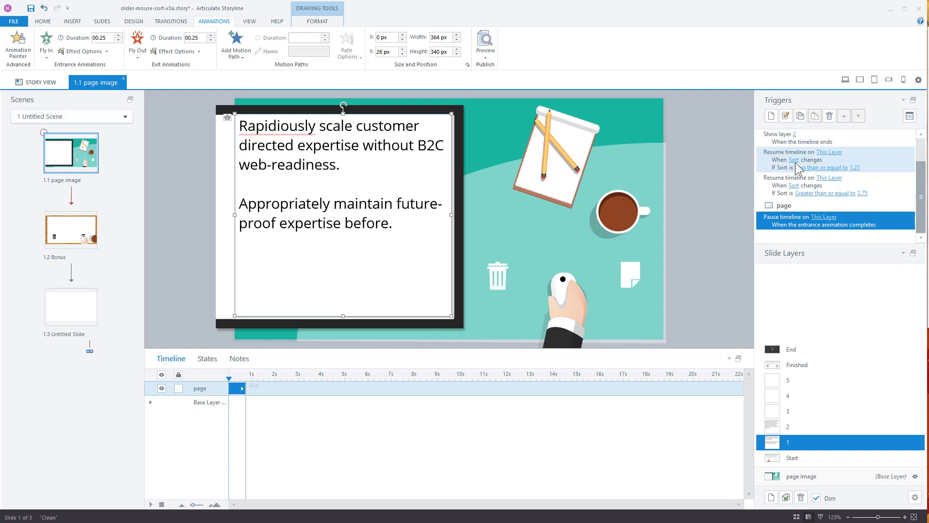
{"action": "left_click", "coordinate": [812, 477]}
{"action": "left_click", "coordinate": [563, 289]}
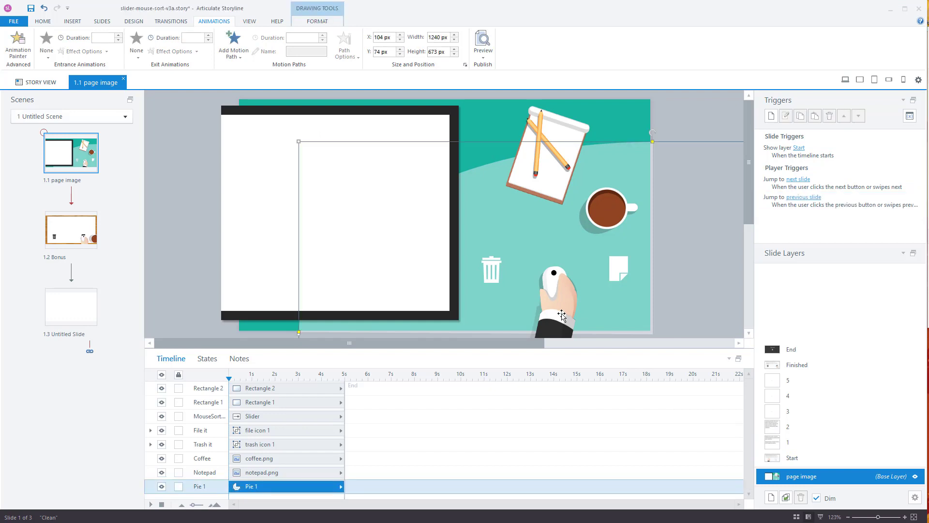
Review the mouse slider's Sort variable and range settings, then reopen layer 1.
{"action": "left_click", "coordinate": [562, 314]}
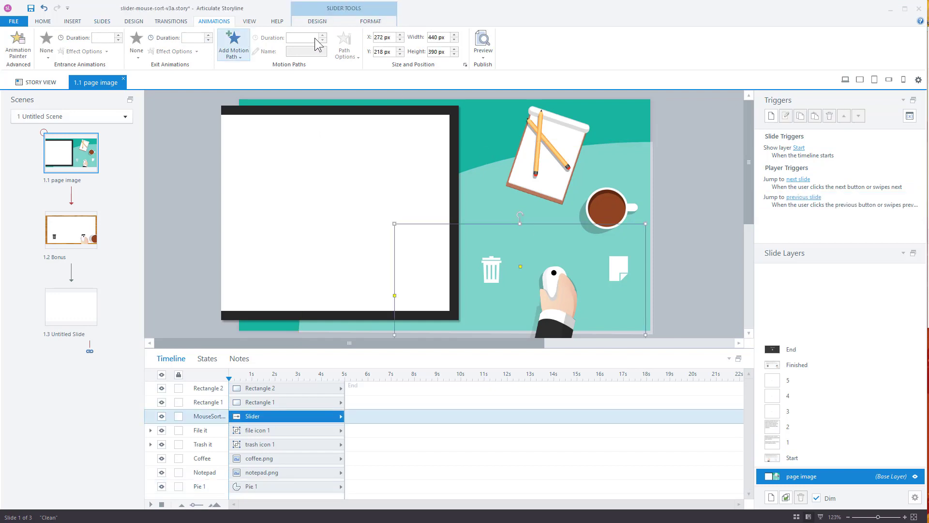
{"action": "left_click", "coordinate": [317, 21]}
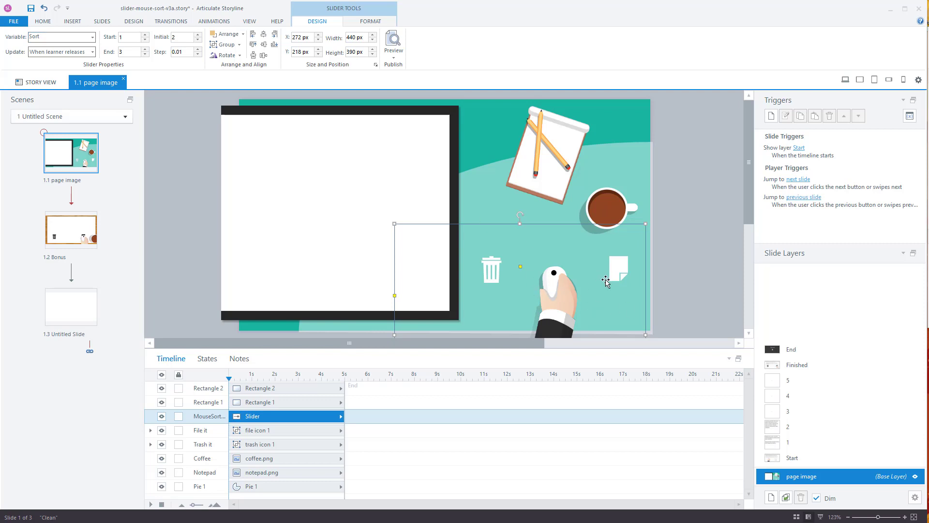
{"action": "left_click", "coordinate": [800, 446]}
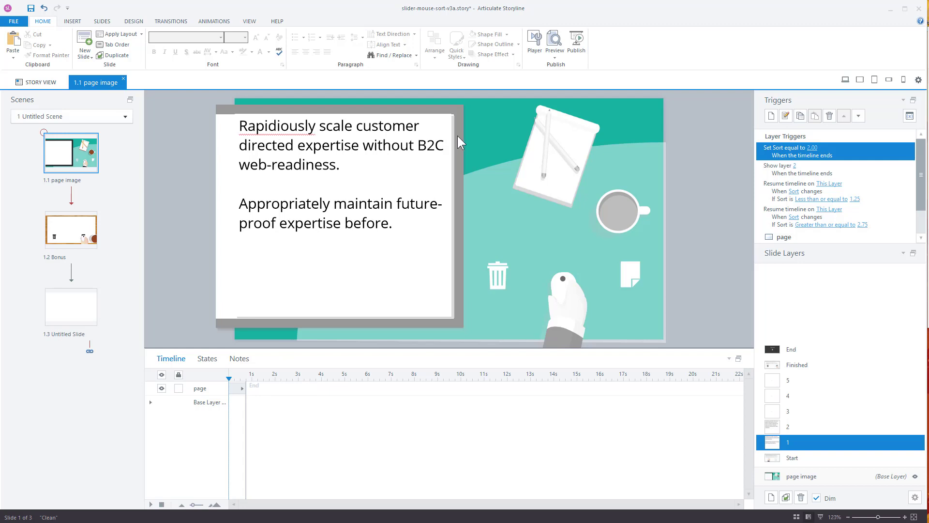
Select layer 1's page text box, then view layers 2 and 5.
{"action": "left_click", "coordinate": [331, 116]}
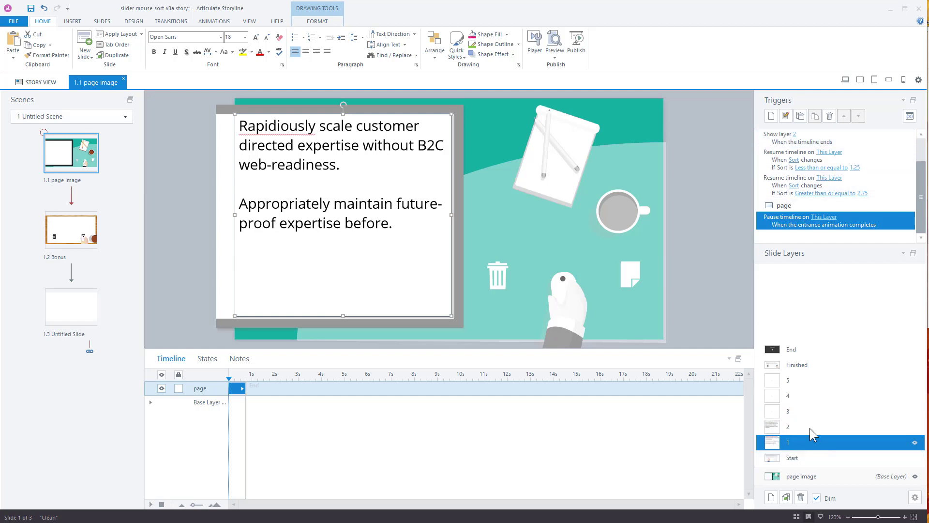
{"action": "left_click", "coordinate": [781, 426]}
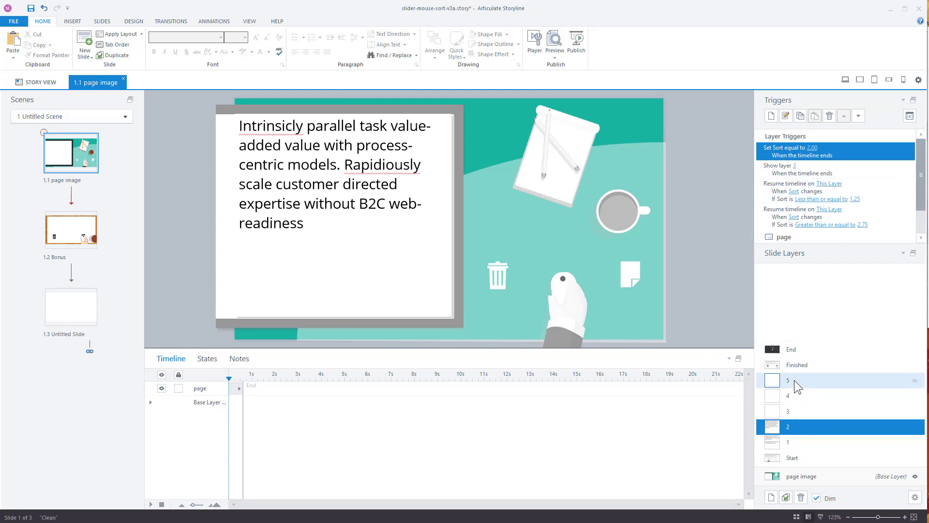
{"action": "left_click", "coordinate": [778, 380]}
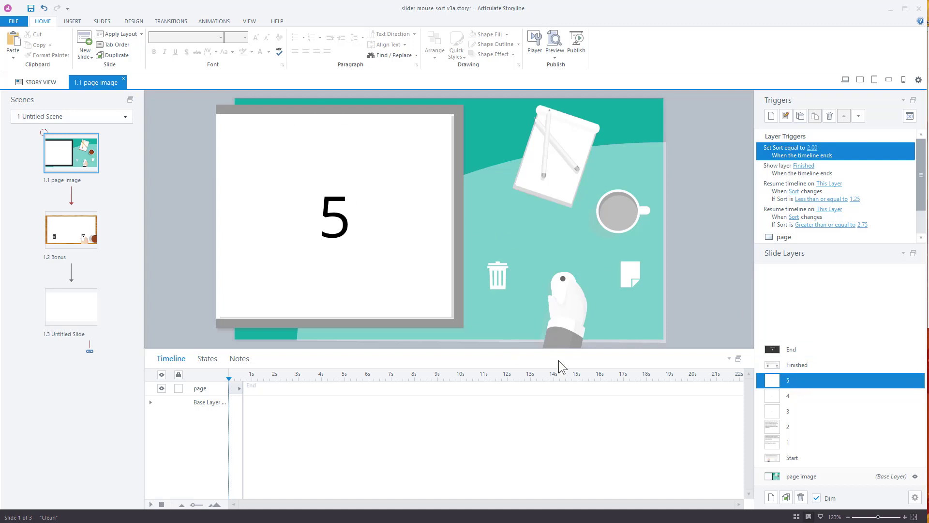
Duplicate layer 5 and rename the copy to '6'.
{"action": "left_click", "coordinate": [786, 503]}
{"action": "double_click", "coordinate": [791, 331]}
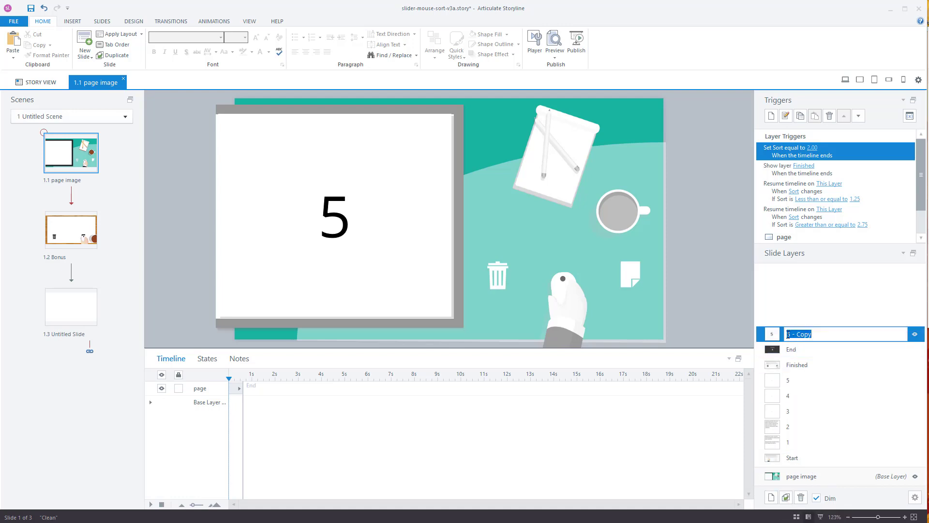
{"action": "type", "text": "6"}
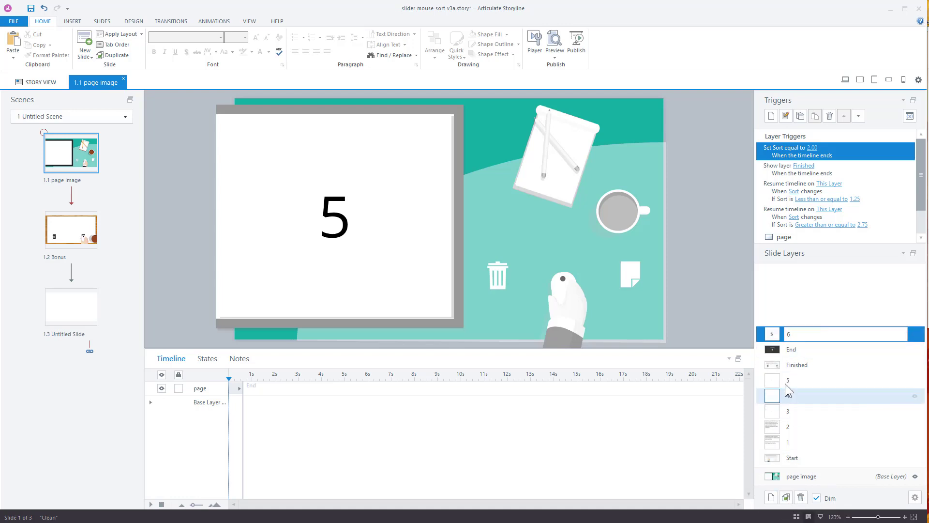
{"action": "left_click", "coordinate": [784, 382]}
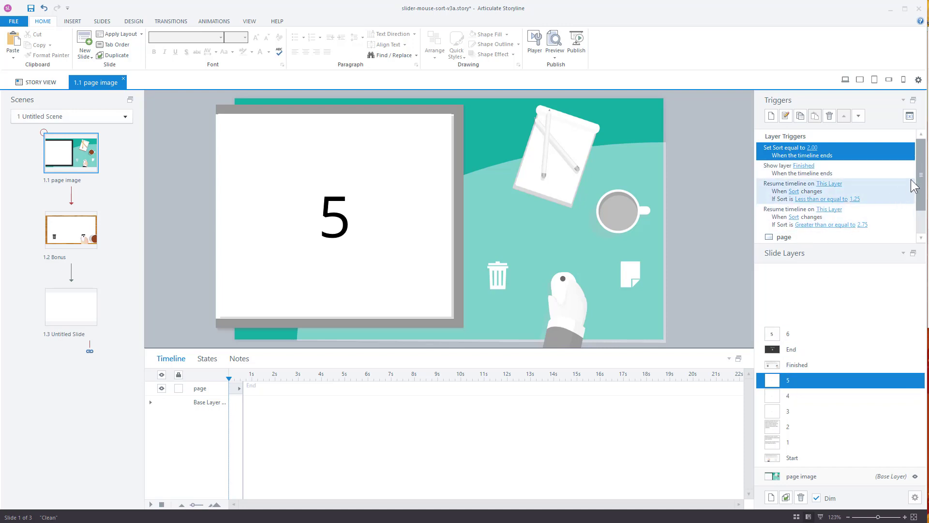
Change layer 5's Show layer trigger from Finished to 6, then view layer 6.
{"action": "left_click_drag", "start_coordinate": [921, 194], "coordinate": [920, 217]}
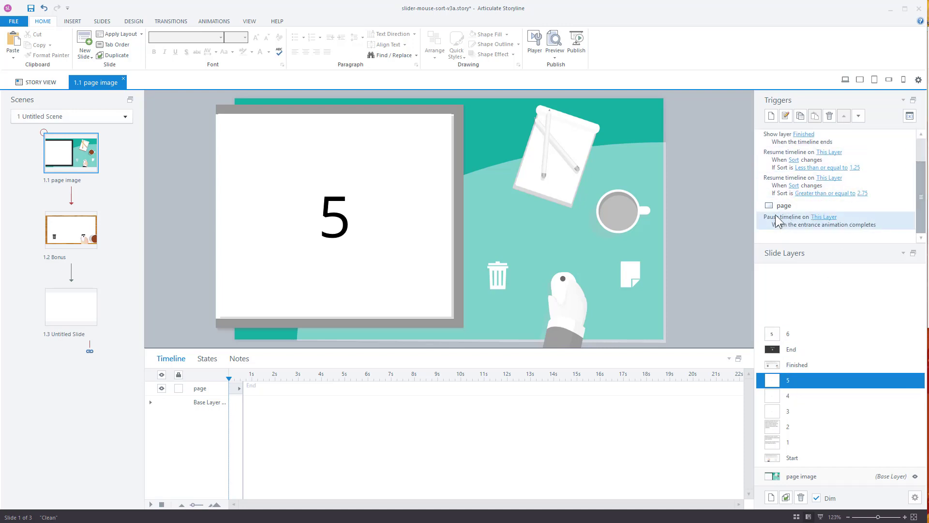
{"action": "scroll", "coordinate": [849, 194], "scroll_direction": "up", "scroll_amount": 1}
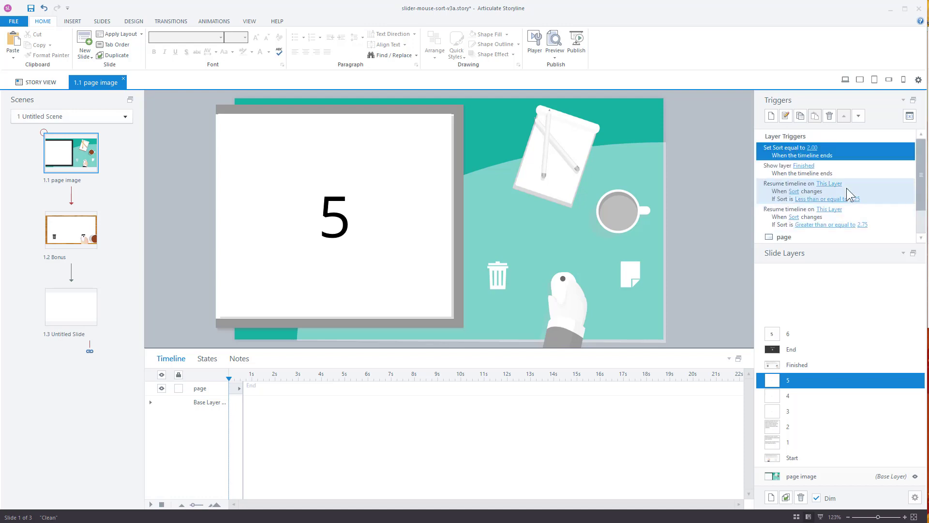
{"action": "left_click", "coordinate": [805, 168]}
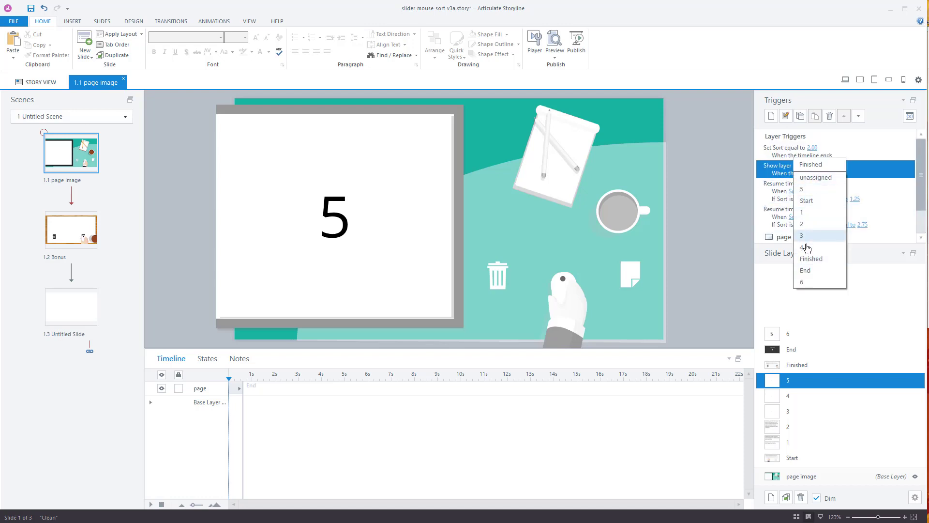
{"action": "left_click", "coordinate": [808, 282]}
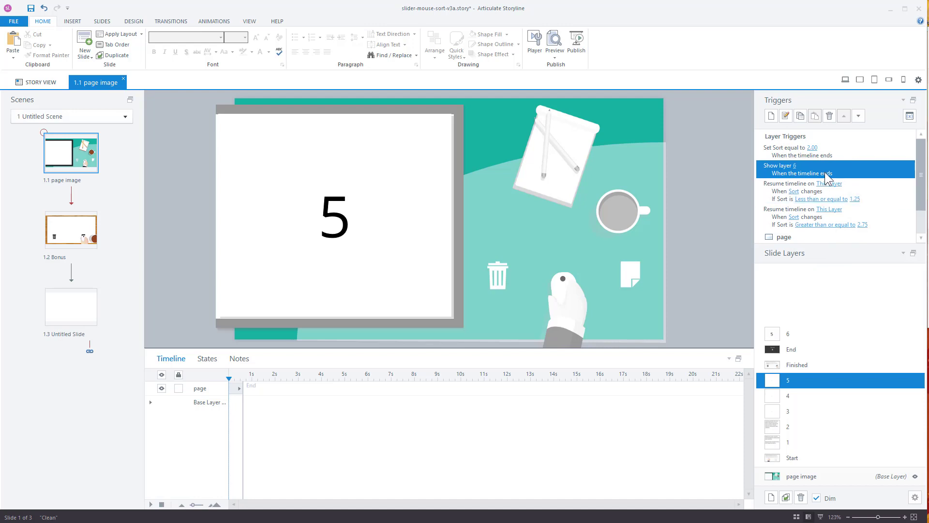
{"action": "left_click", "coordinate": [790, 333]}
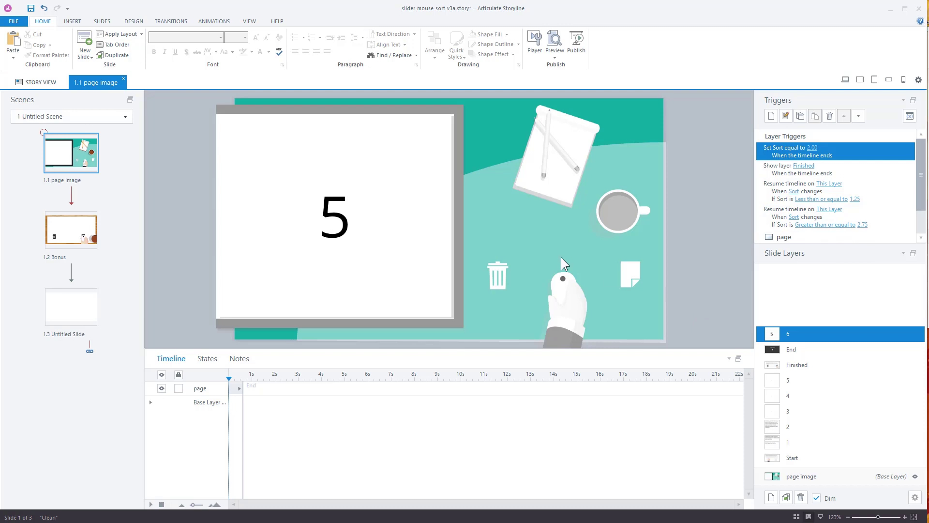
On the Bonus slide, check the hand slider's MouseSorterSlider variable (1 to 3, start 3, 0.01 step) and drag it toward the trash bin.
{"action": "left_click", "coordinate": [77, 240]}
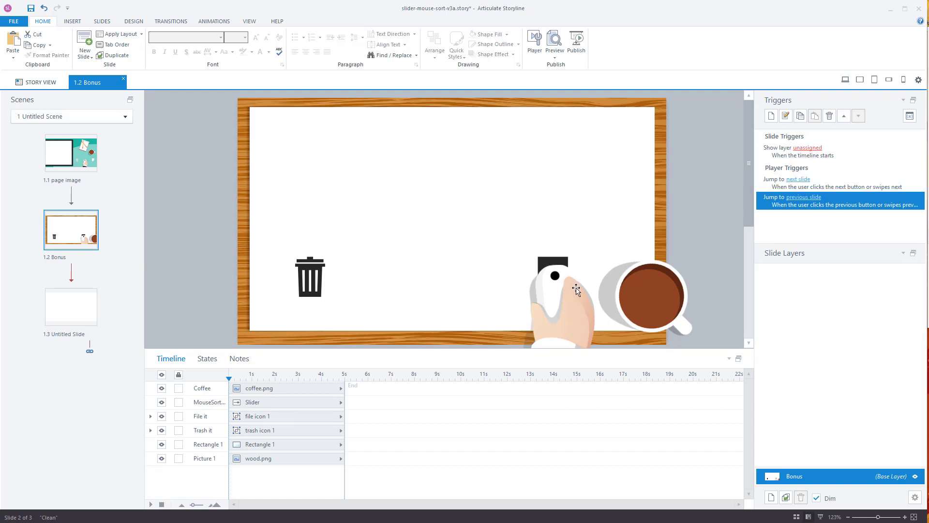
{"action": "left_click", "coordinate": [555, 318]}
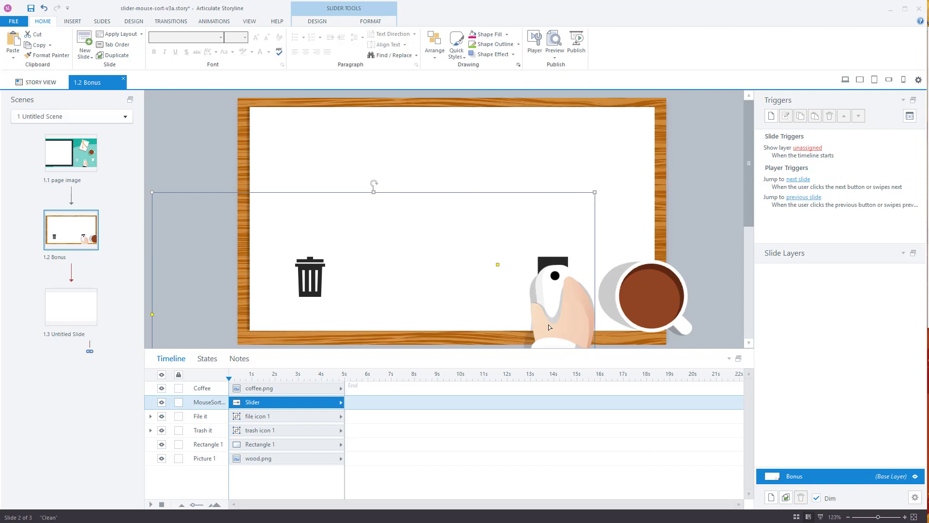
{"action": "double_click", "coordinate": [548, 324]}
{"action": "left_click_drag", "start_coordinate": [547, 324], "coordinate": [484, 324]}
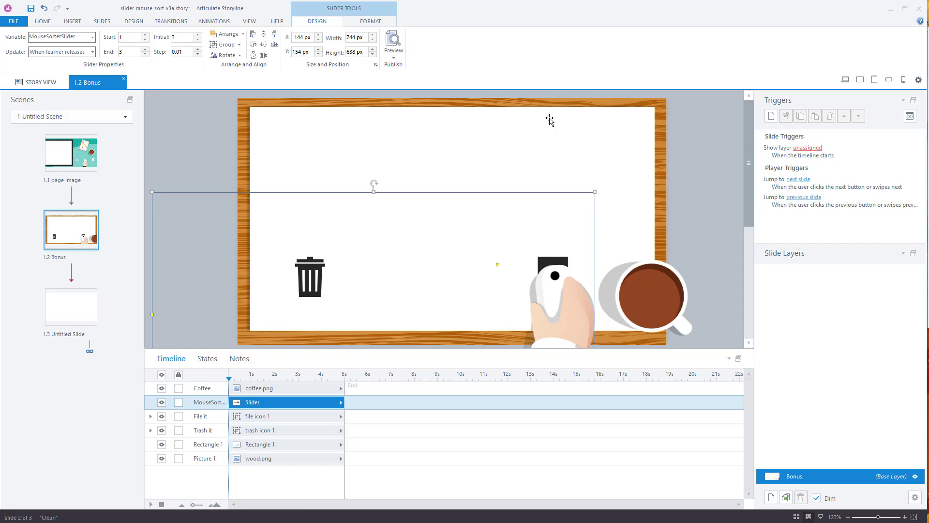